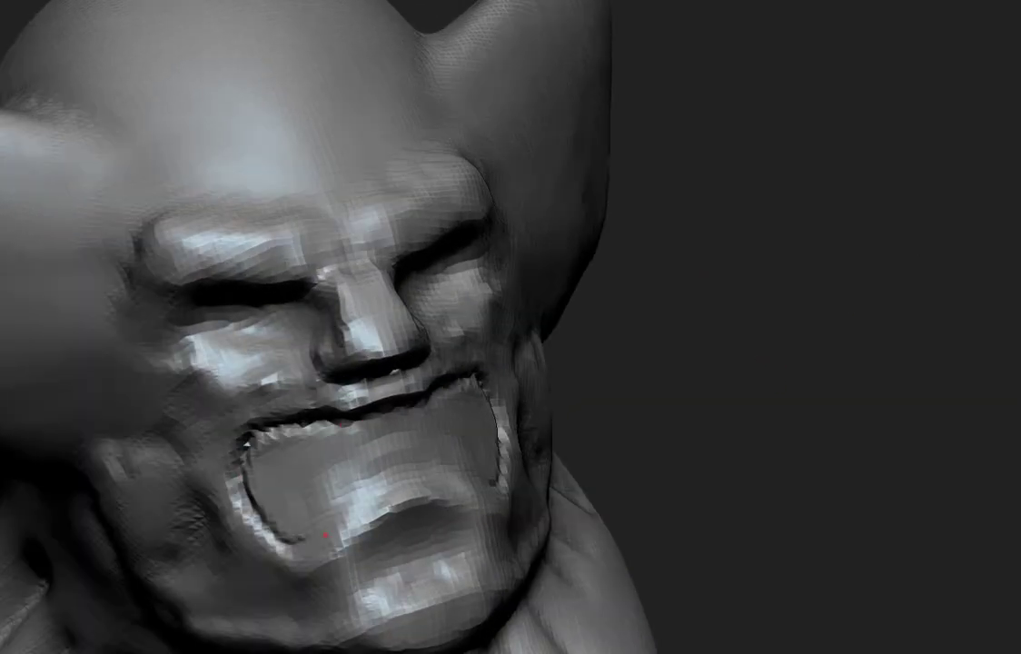
# Carve Dam_Standard crease strokes across the lower lip and inside the mouth to form bared teeth.
pyautogui.moveTo(325, 536); pyautogui.dragTo(249, 438)
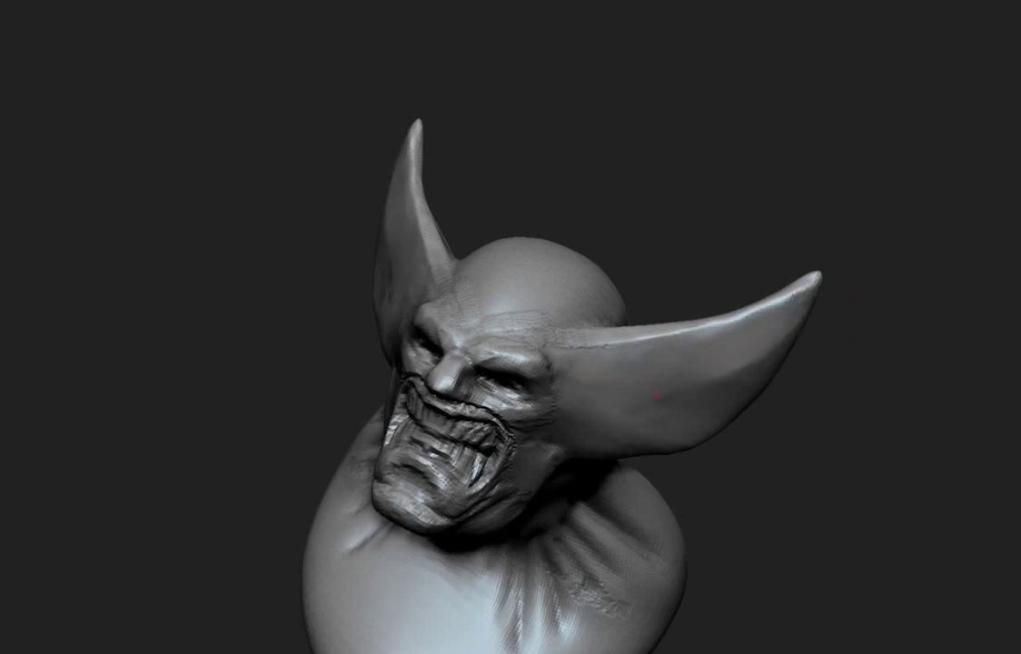
# From a right-side profile, sculpt Clay Buildup folds and a raised band across the upper chest.
pyautogui.moveTo(800, 316)
pyautogui.mouseDown()
pyautogui.moveTo(848, 380)
pyautogui.moveTo(761, 416)
pyautogui.moveTo(948, 471)
pyautogui.moveTo(668, 534)
pyautogui.moveTo(822, 536)
pyautogui.moveTo(719, 582)
pyautogui.moveTo(691, 545)
pyautogui.moveTo(841, 370)
pyautogui.moveTo(740, 381)
pyautogui.mouseUp()
pyautogui.moveTo(842, 448); pyautogui.dragTo(690, 509)
pyautogui.moveTo(581, 426); pyautogui.dragTo(818, 508)
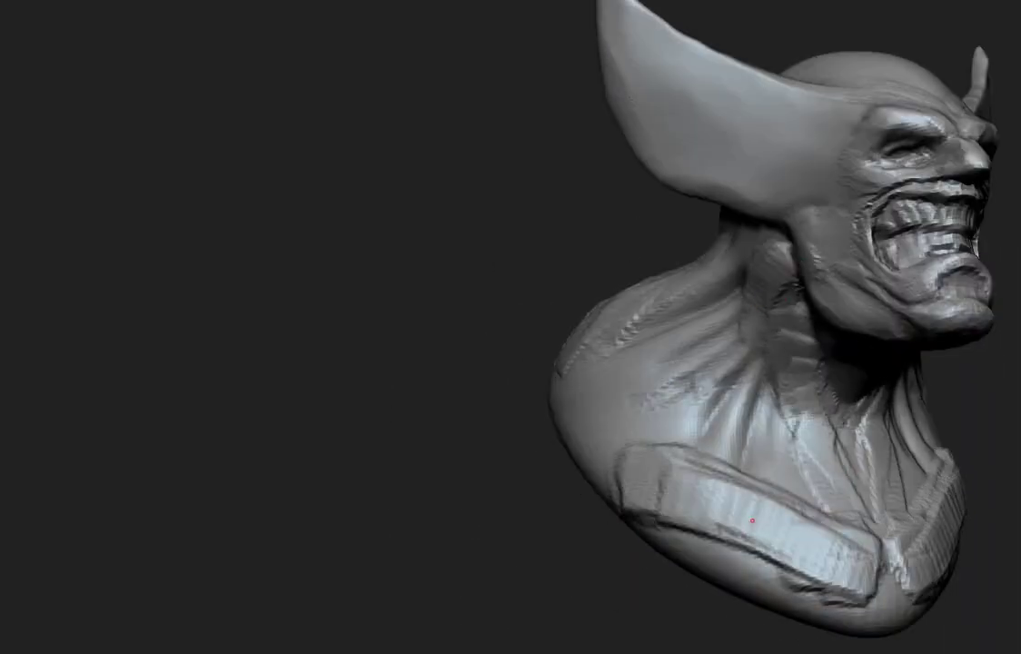
pyautogui.moveTo(672, 382); pyautogui.dragTo(783, 467)
pyautogui.moveTo(509, 427)
pyautogui.mouseDown()
pyautogui.moveTo(258, 310)
pyautogui.moveTo(200, 327)
pyautogui.moveTo(441, 482)
pyautogui.moveTo(597, 184)
pyautogui.mouseUp()
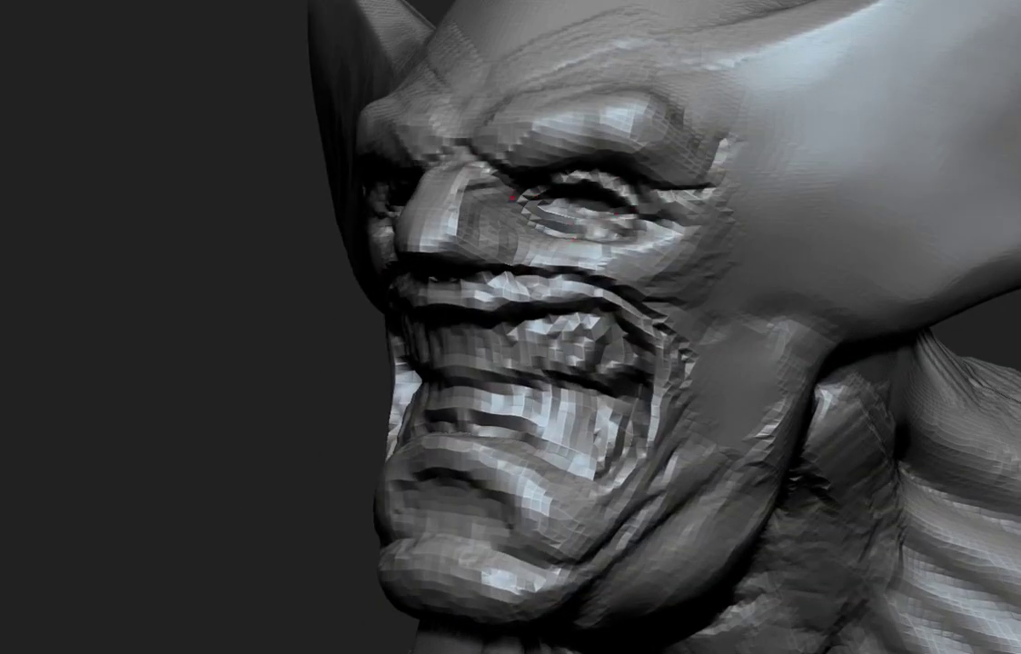
# Orbit through a three-quarter view back to a close front-on view of the face.
pyautogui.moveTo(447, 322)
pyautogui.mouseDown()
pyautogui.moveTo(720, 303)
pyautogui.moveTo(839, 222)
pyautogui.moveTo(802, 221)
pyautogui.moveTo(501, 23)
pyautogui.moveTo(786, 130)
pyautogui.moveTo(732, 95)
pyautogui.moveTo(823, 98)
pyautogui.moveTo(602, 148)
pyautogui.mouseUp()
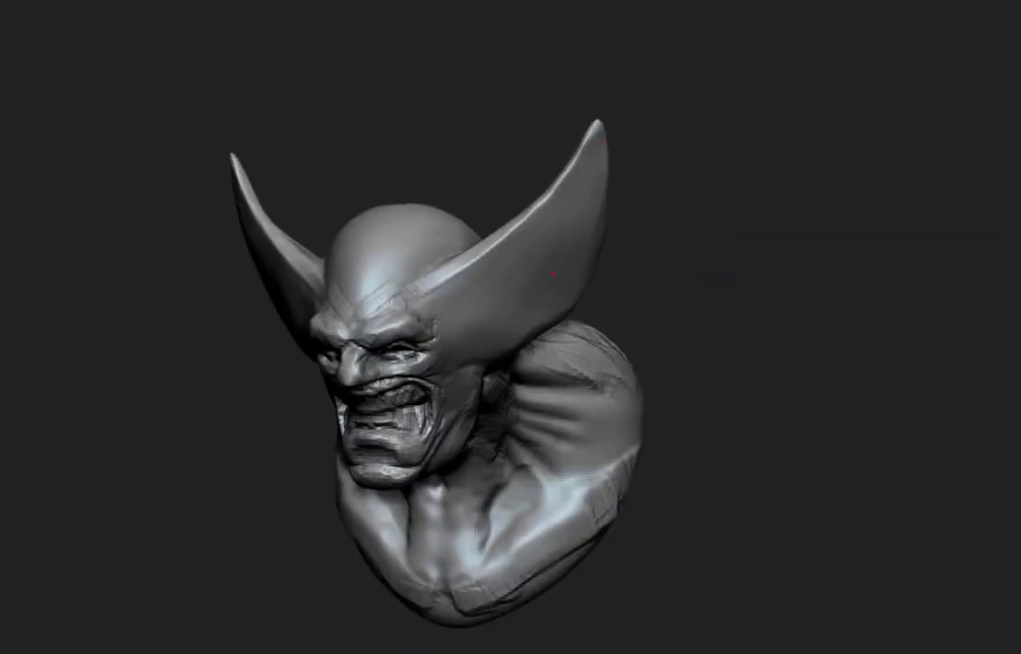
pyautogui.moveTo(525, 270)
pyautogui.mouseDown()
pyautogui.moveTo(793, 194)
pyautogui.moveTo(759, 161)
pyautogui.moveTo(825, 188)
pyautogui.moveTo(769, 31)
pyautogui.mouseUp()
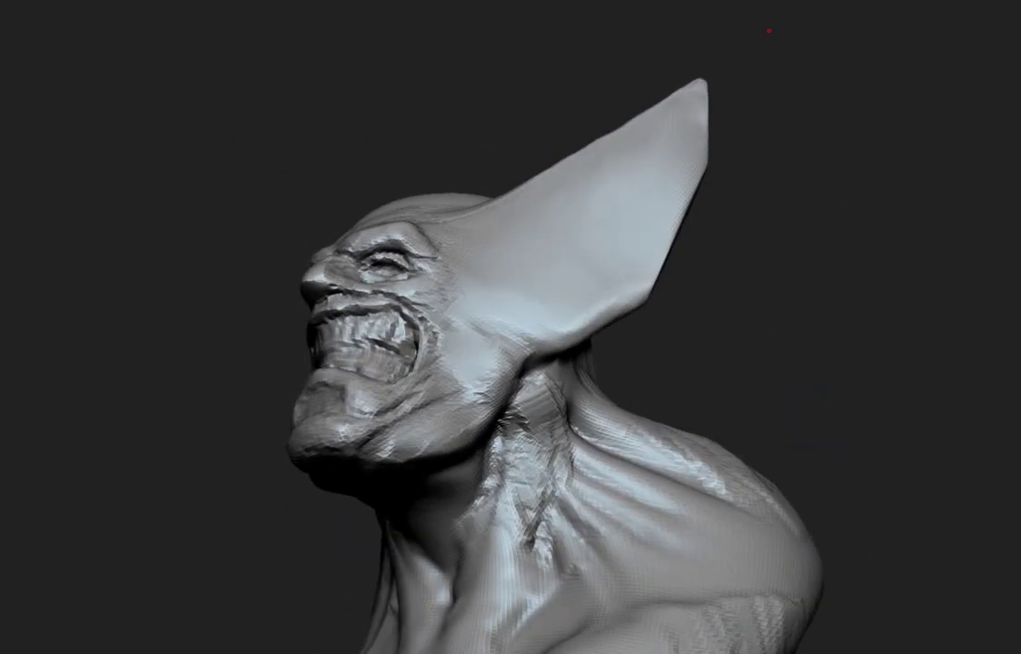
pyautogui.moveTo(732, 65)
pyautogui.mouseDown()
pyautogui.moveTo(837, 187)
pyautogui.moveTo(869, 160)
pyautogui.moveTo(228, 349)
pyautogui.moveTo(419, 468)
pyautogui.mouseUp()
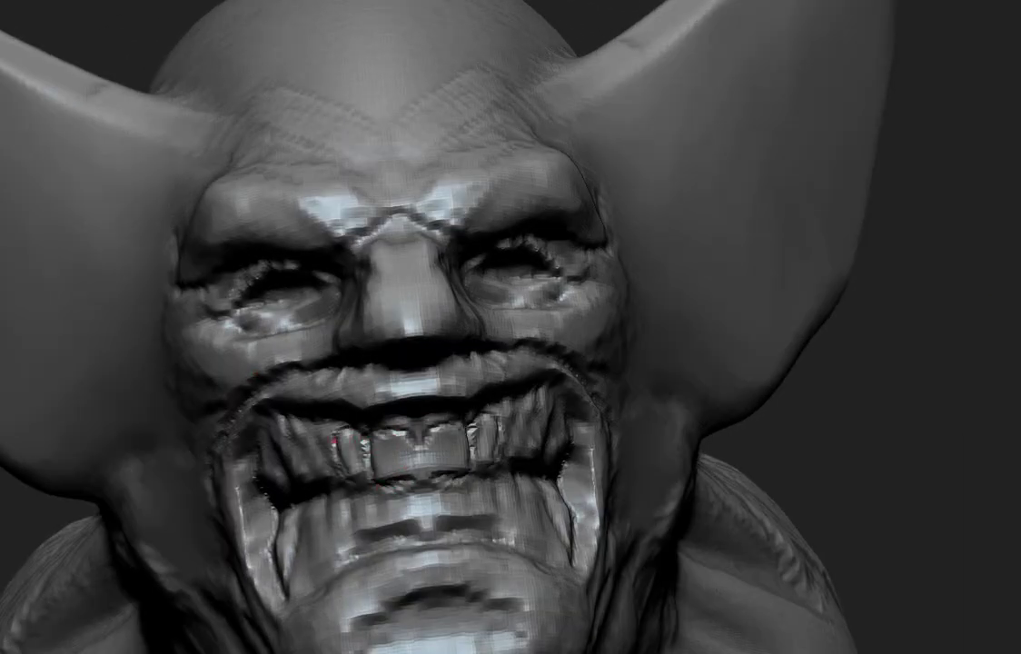
# Orbit the head to a right-facing profile to work on the individual teeth.
pyautogui.moveTo(909, 364); pyautogui.dragTo(981, 363)
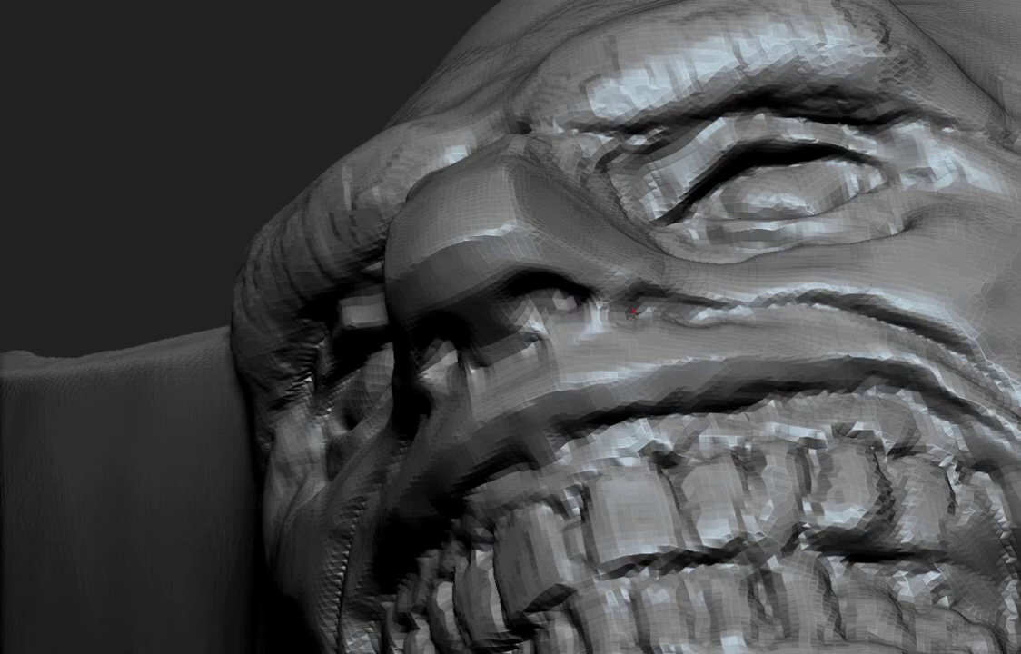
# Cut a Dam_Standard crease across the nose bridge to start the scowling brow.
pyautogui.moveTo(517, 241); pyautogui.dragTo(461, 260)
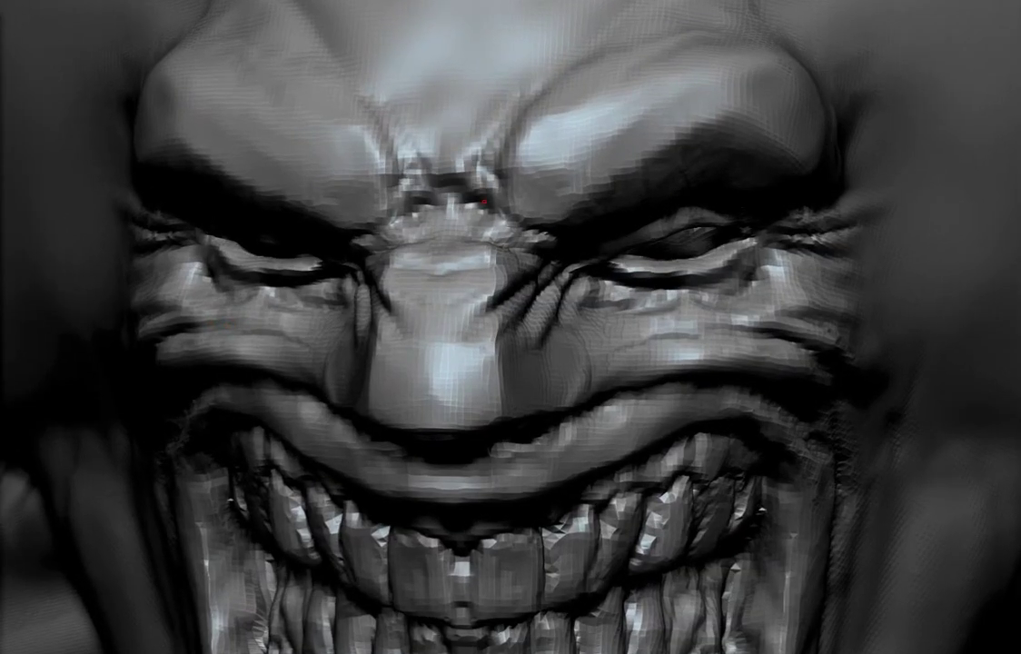
# Deepen the furrow between the eyebrows with a Dam_Standard stroke.
pyautogui.moveTo(484, 141); pyautogui.dragTo(458, 186)
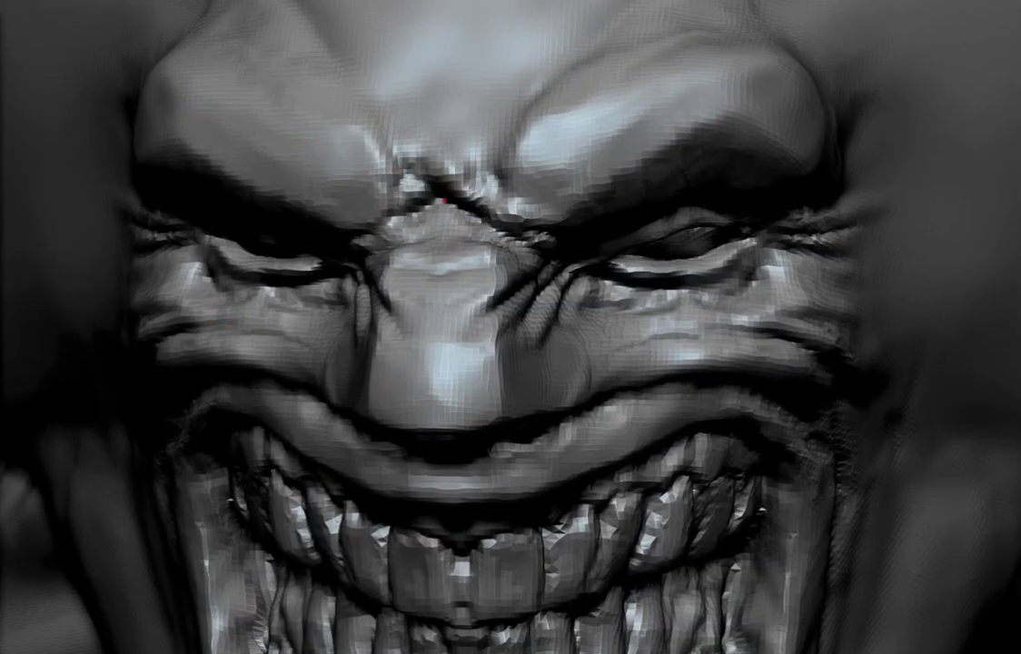